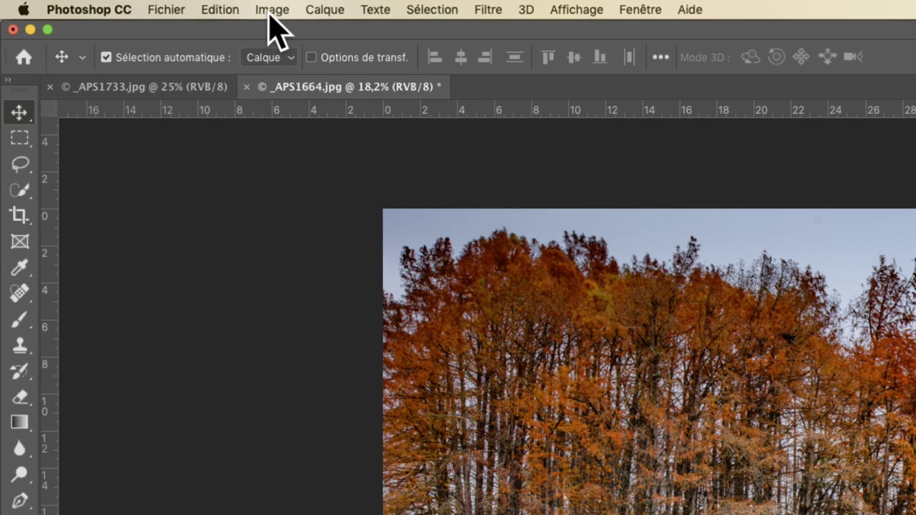
- Check the photo's Image Size in centimetres, confirming the 75 cm width, then close it
click(113, 4)
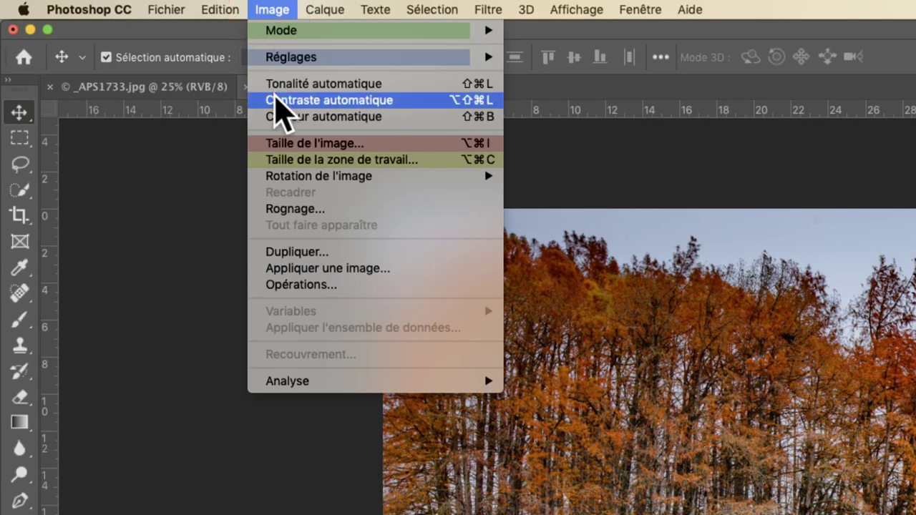
click(277, 147)
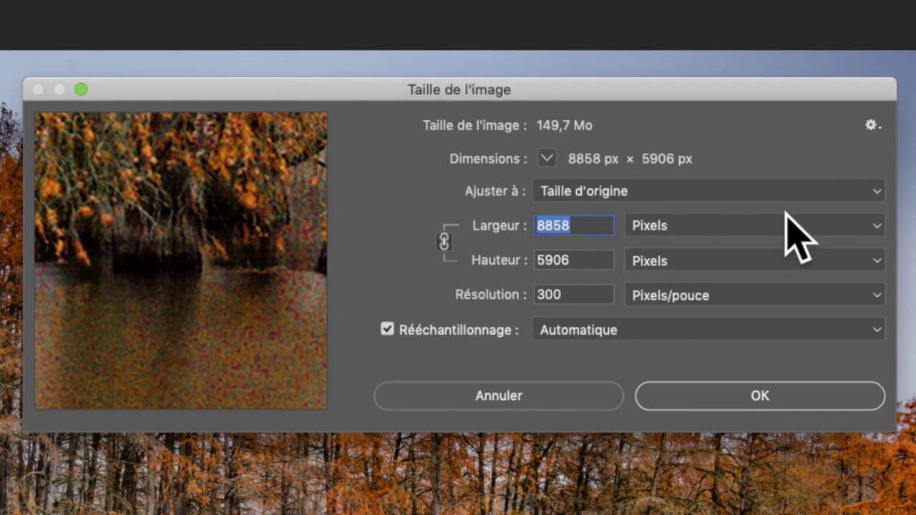
click(811, 245)
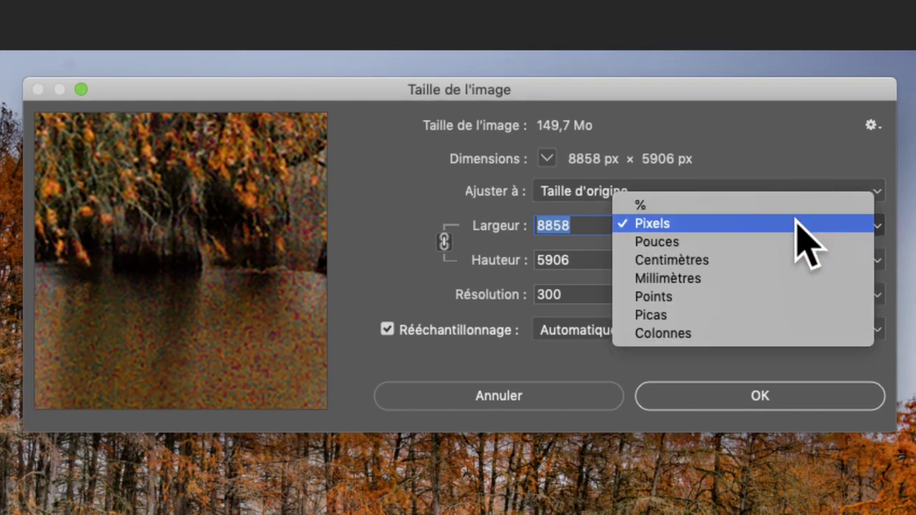
click(803, 261)
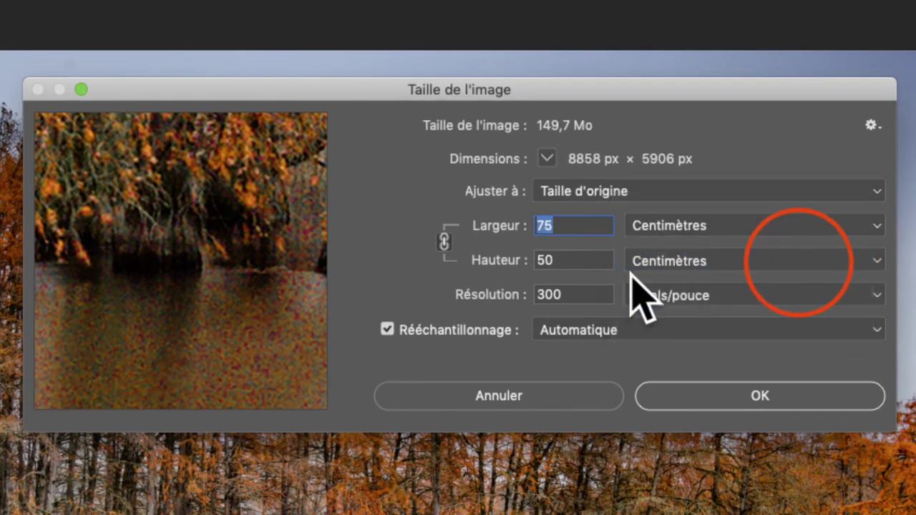
click(574, 225)
click(757, 398)
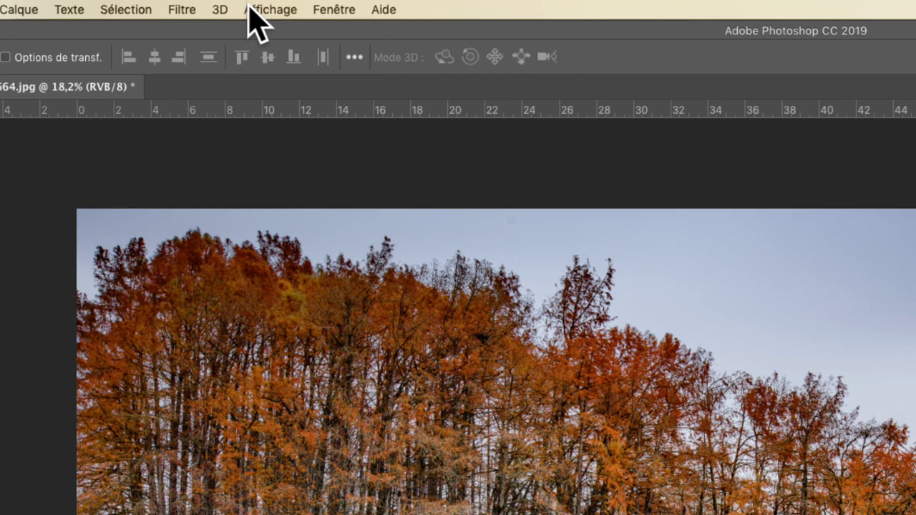
- Toggle between Print Size and fit-on-screen, end on Print Size, pan down and show rulers
click(231, 3)
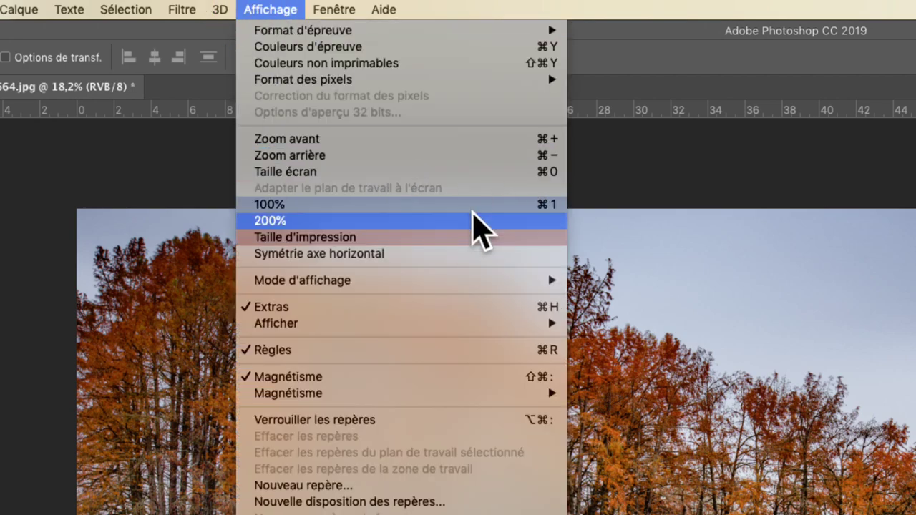
click(393, 237)
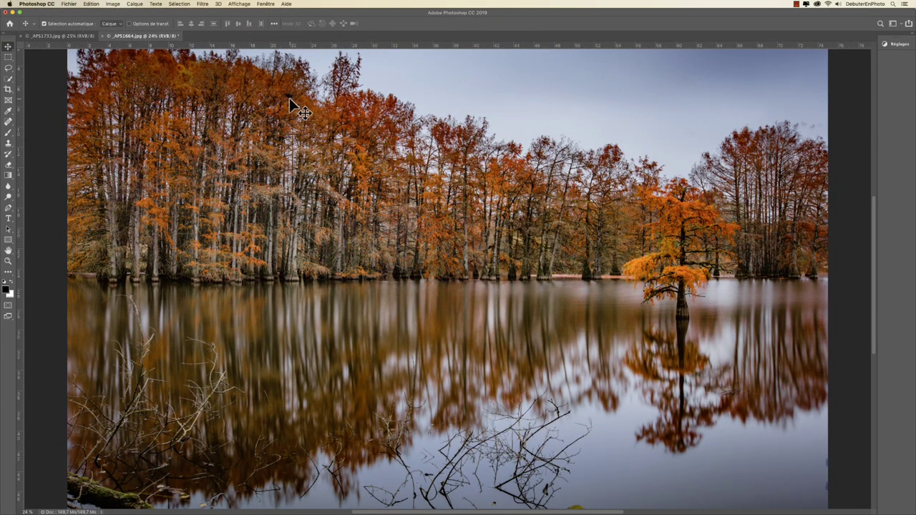
key(super+0)
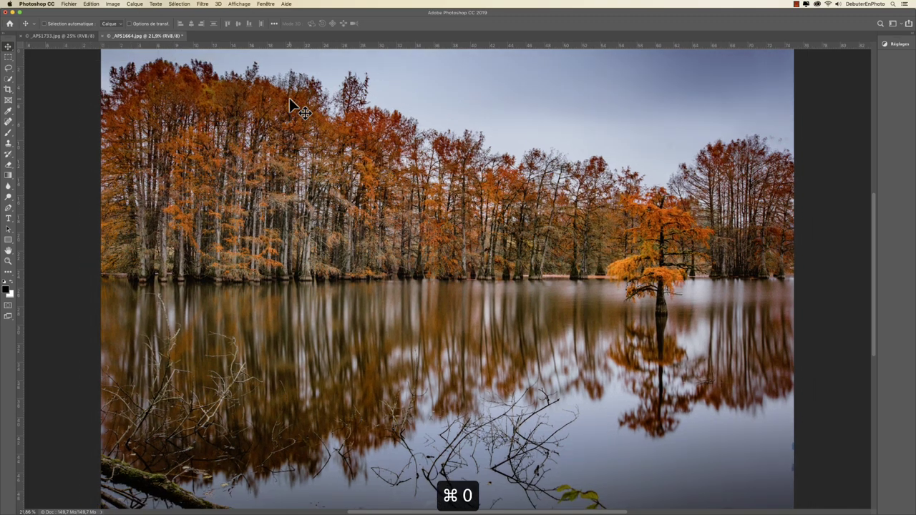
click(239, 3)
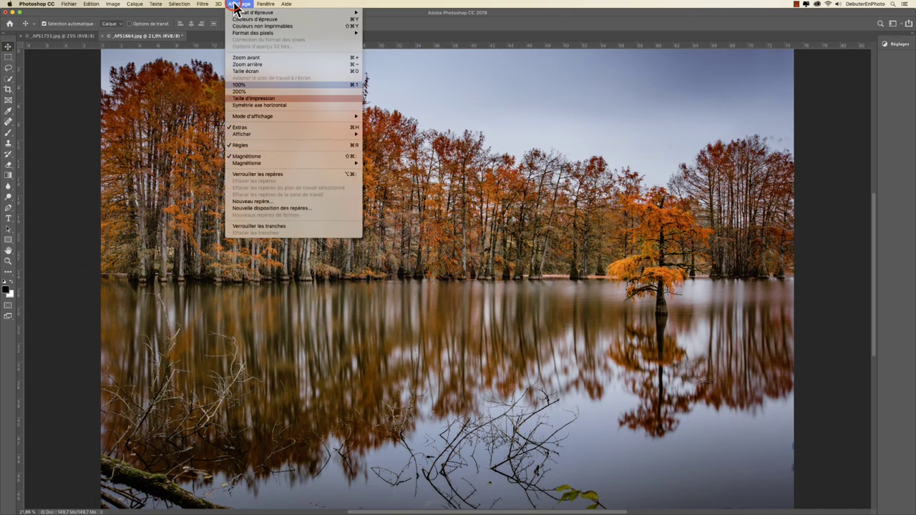
click(250, 100)
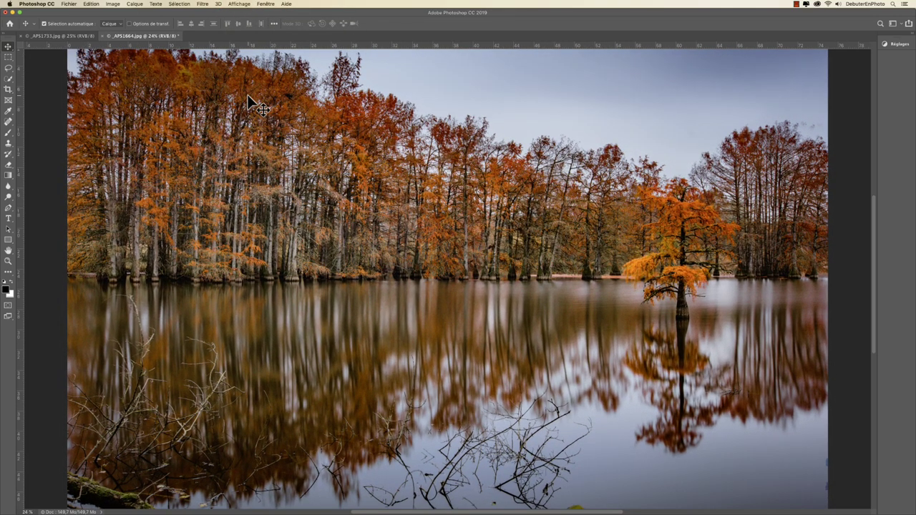
click(239, 3)
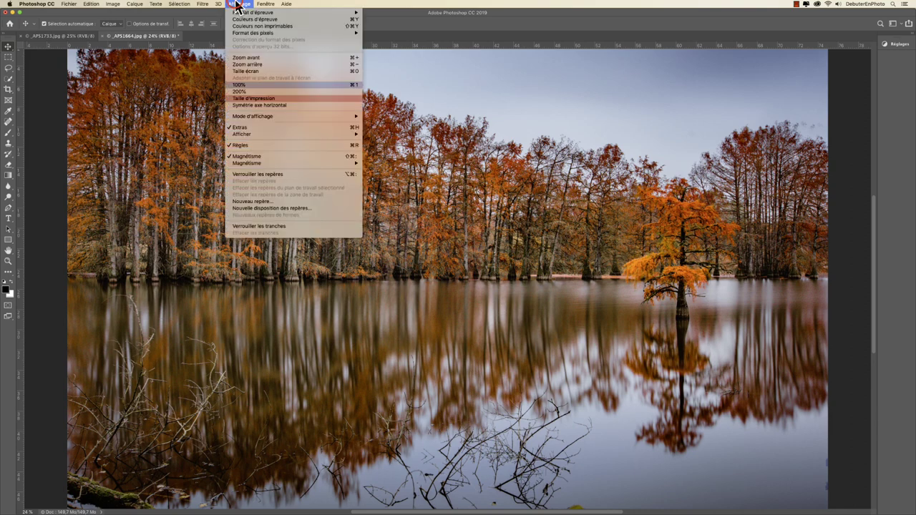
click(256, 71)
click(229, 5)
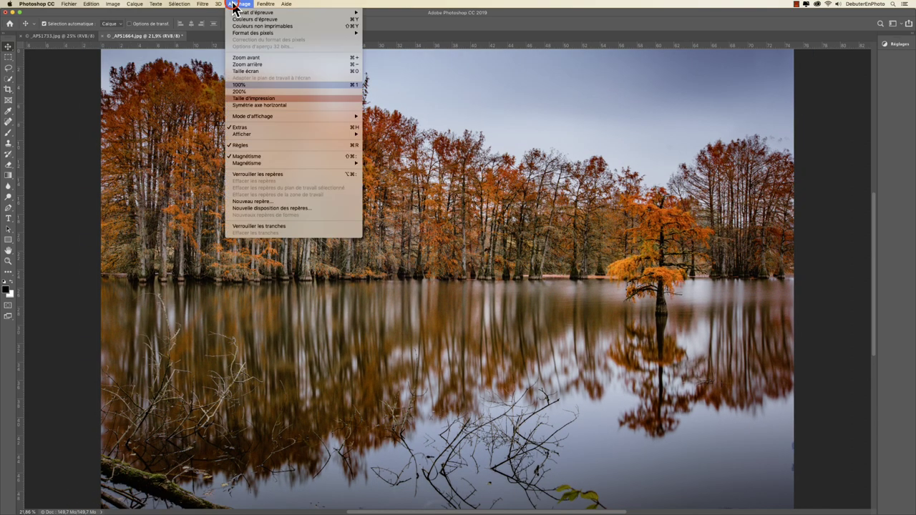
click(250, 102)
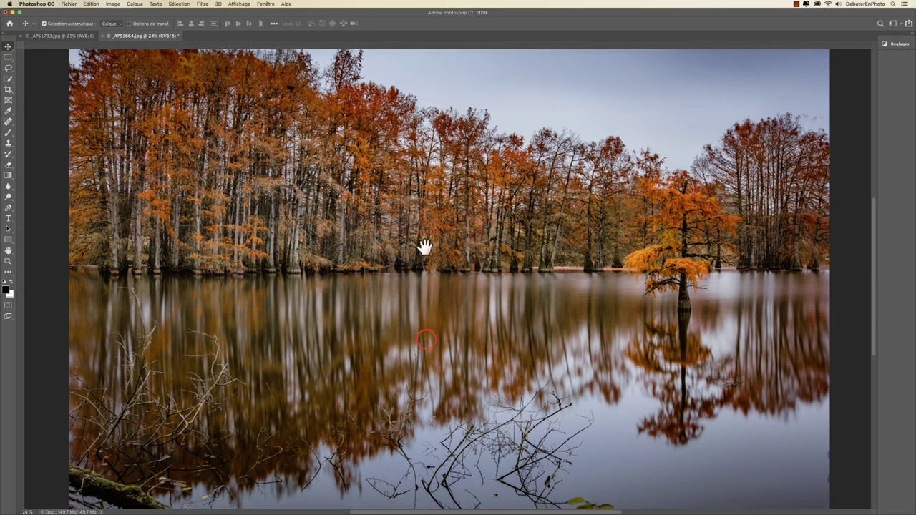
mouse_move(419, 245)
mouse_down()
mouse_move(413, 103)
mouse_move(415, 134)
mouse_up()
key(ctrl+r)
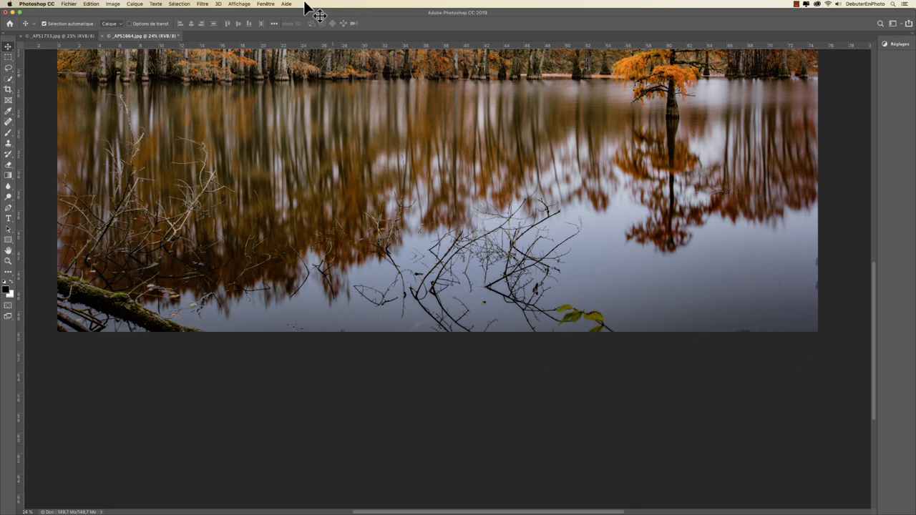
click(239, 3)
click(252, 95)
click(239, 4)
click(237, 100)
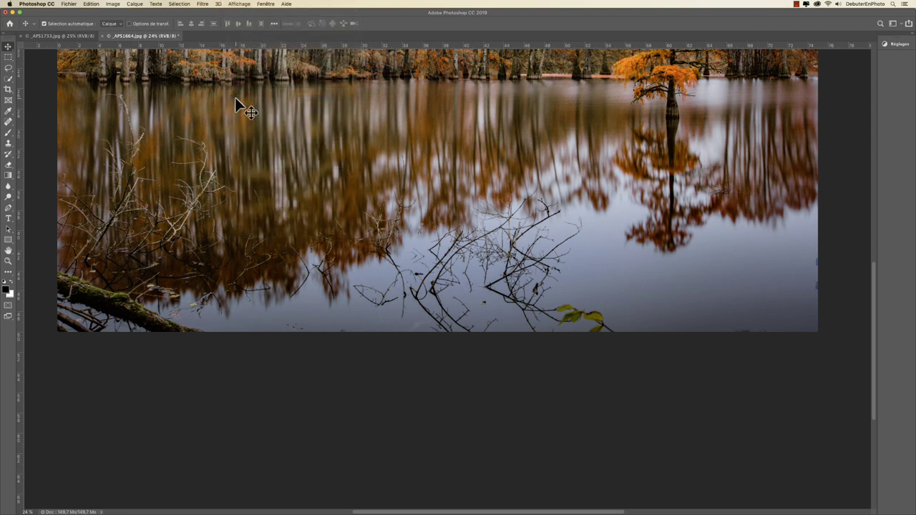
drag(368, 236, 382, 374)
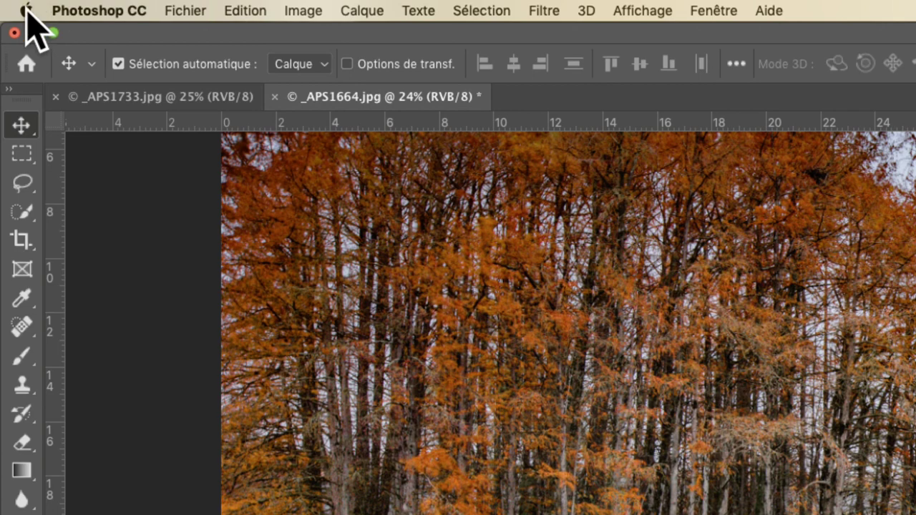
- Set the PA271W display to Scaled in System Preferences, revealing 2560 × 1440, then close it
click(26, 10)
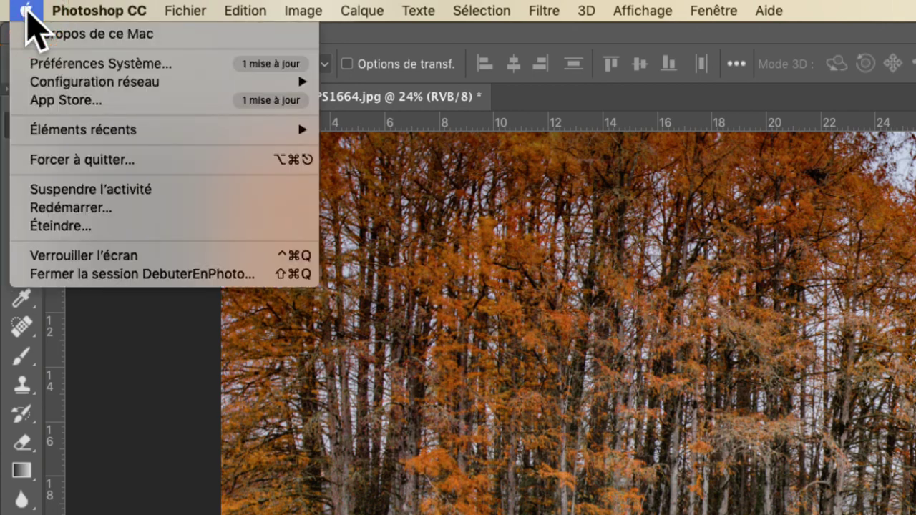
click(45, 70)
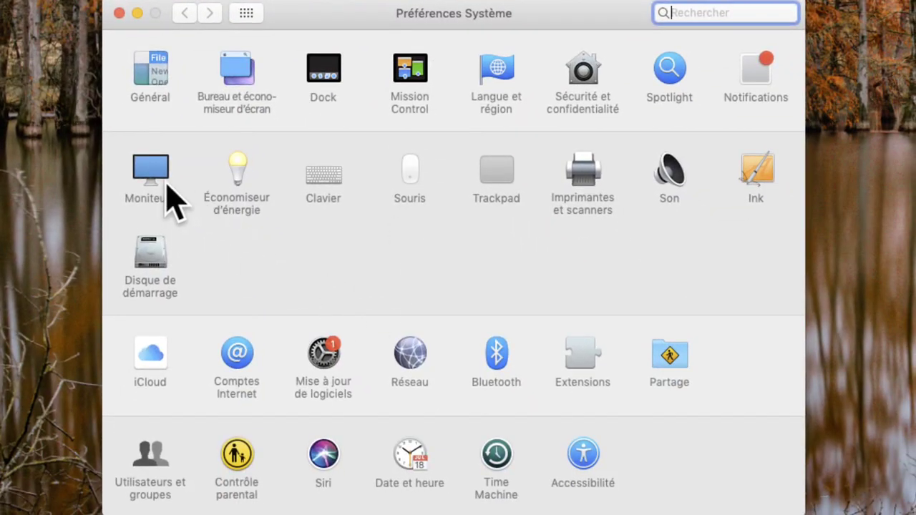
click(219, 270)
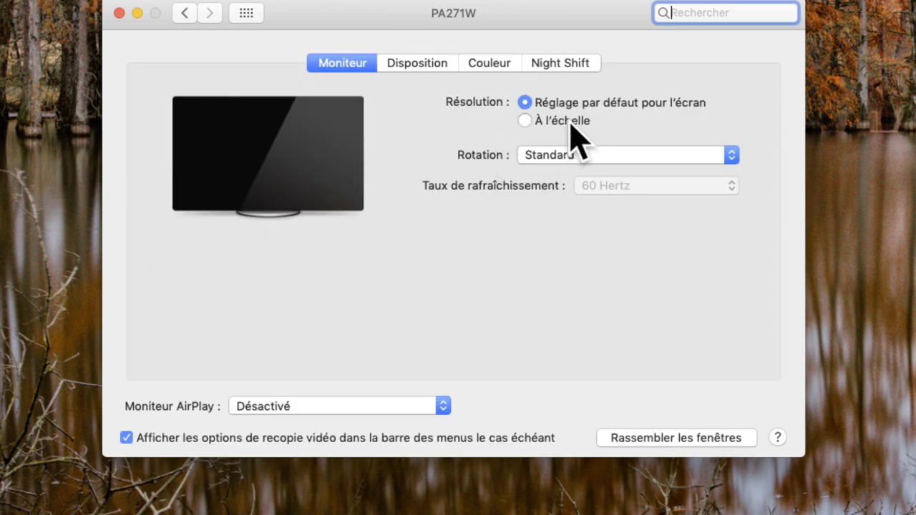
click(572, 122)
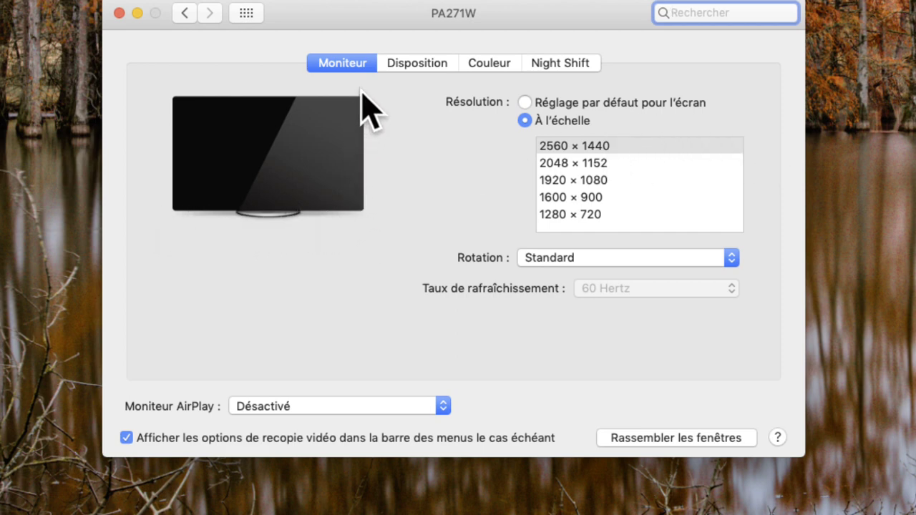
click(118, 13)
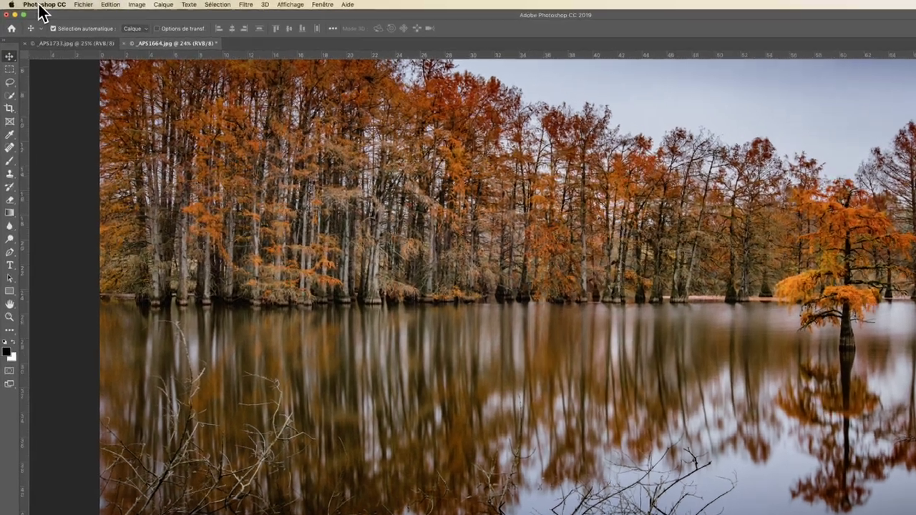
- Change the Units & Rulers screen resolution from 72 to 108 pixels per inch
click(41, 5)
mouse_move(112, 77)
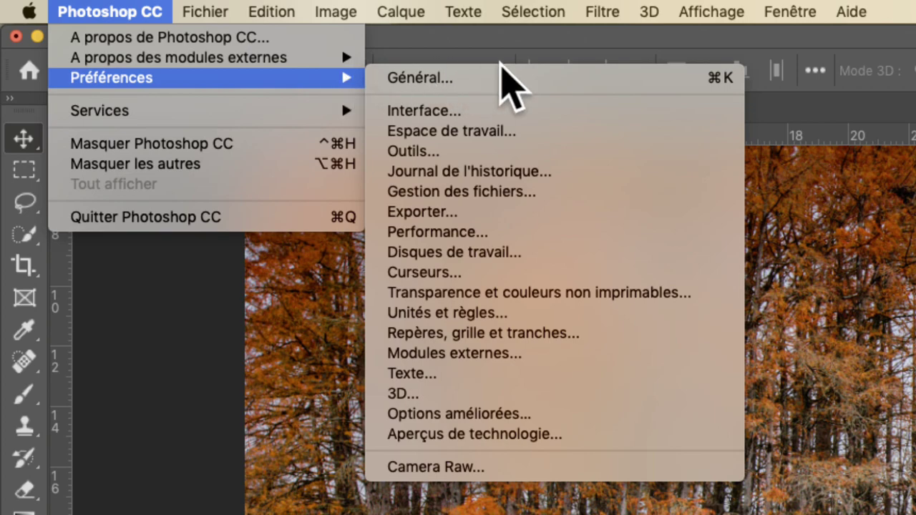
click(489, 315)
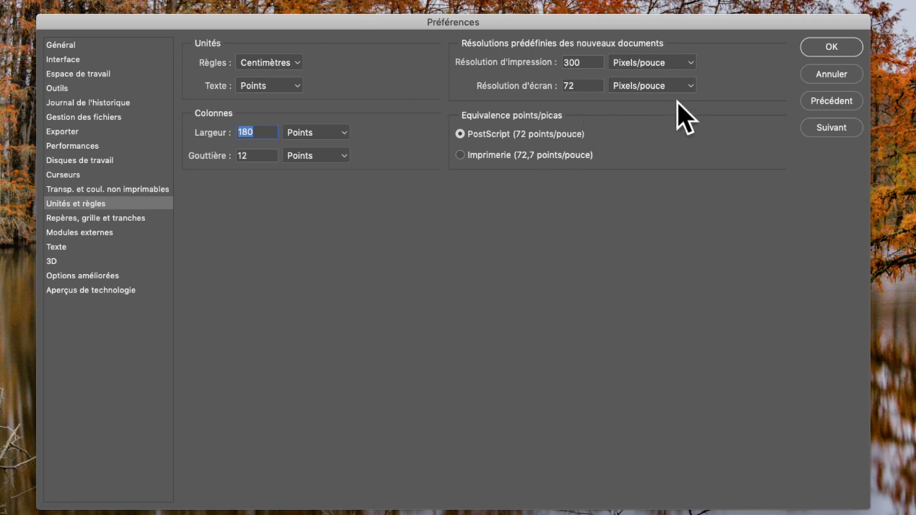
double_click(581, 86)
text(108)
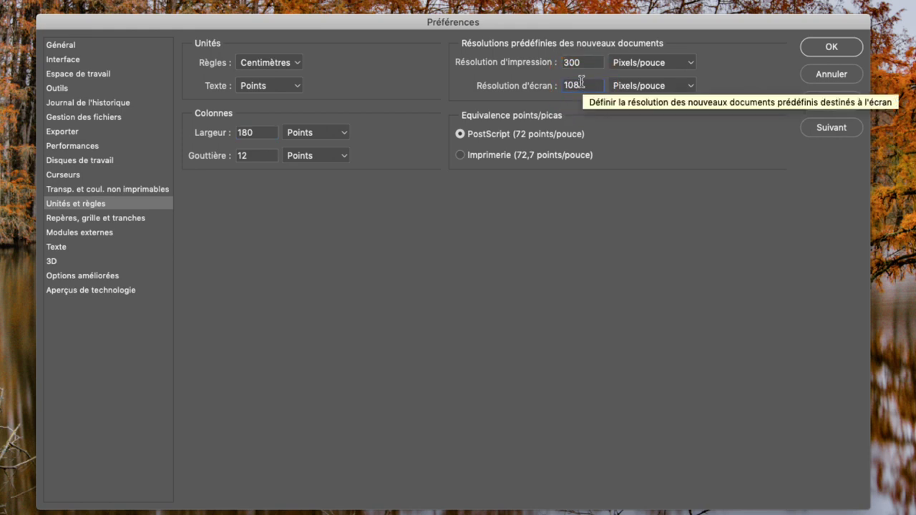
click(830, 48)
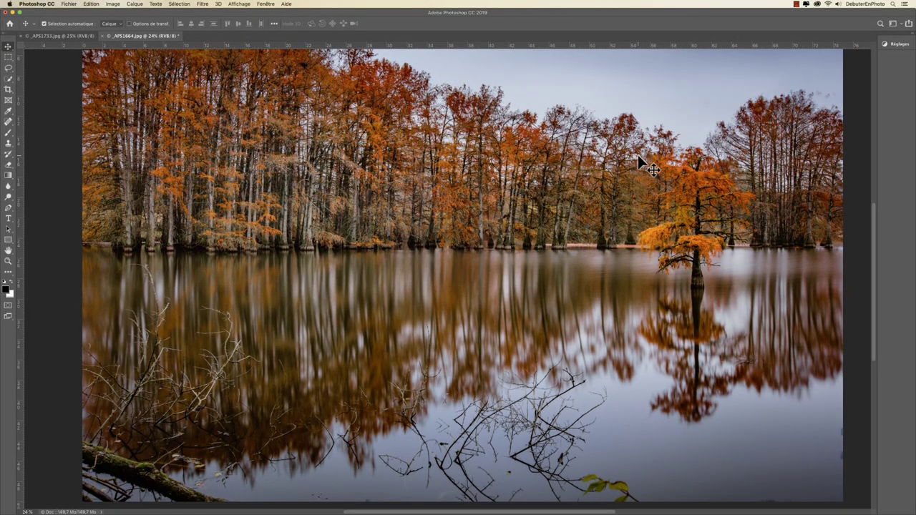
click(240, 5)
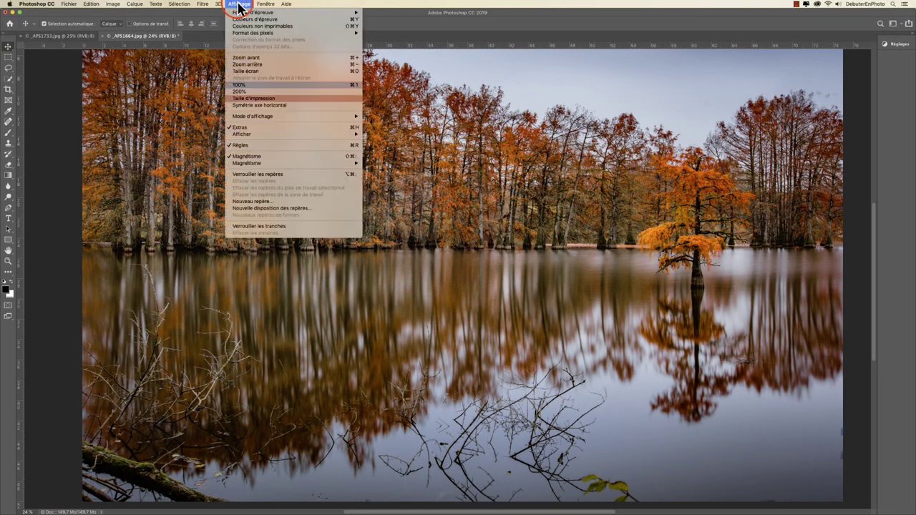
click(256, 98)
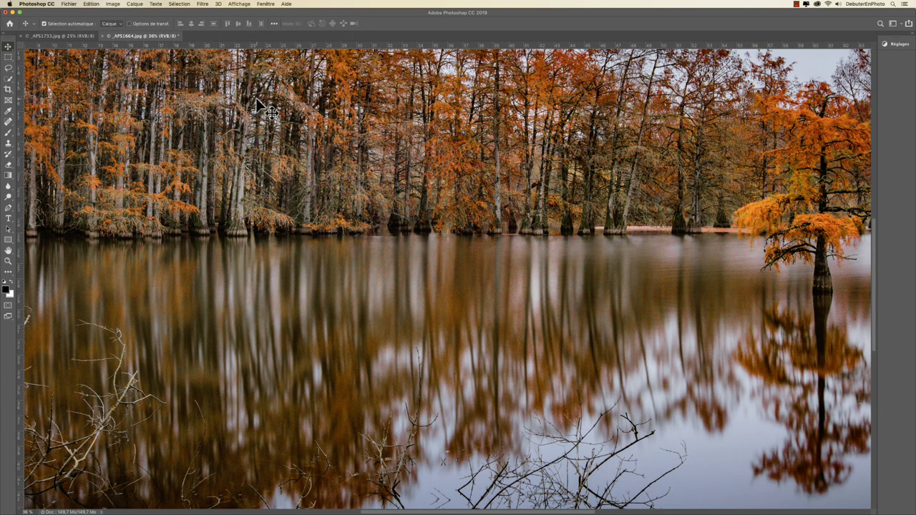
drag(446, 360, 465, 122)
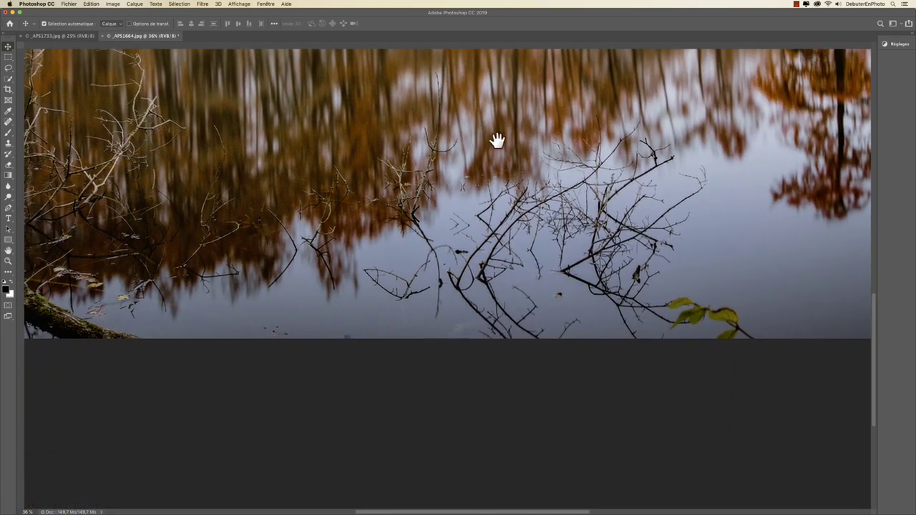
drag(618, 225, 493, 228)
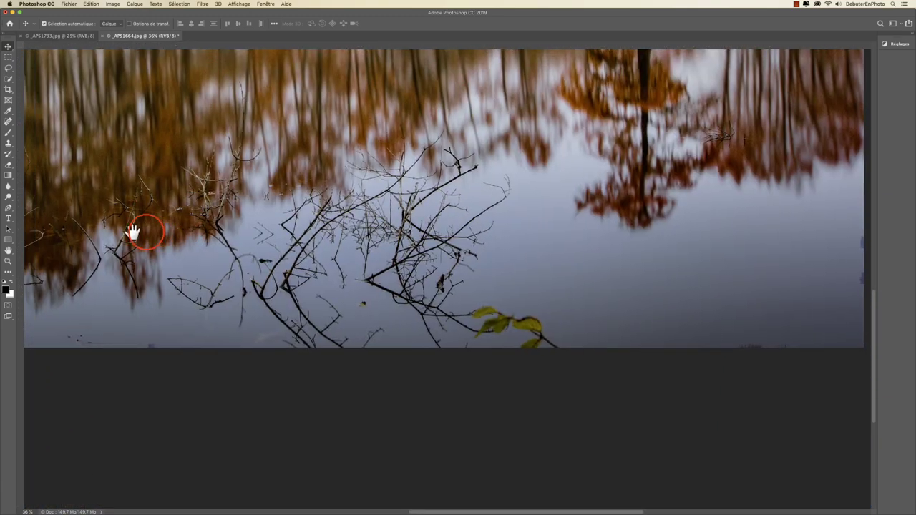
drag(133, 231, 380, 228)
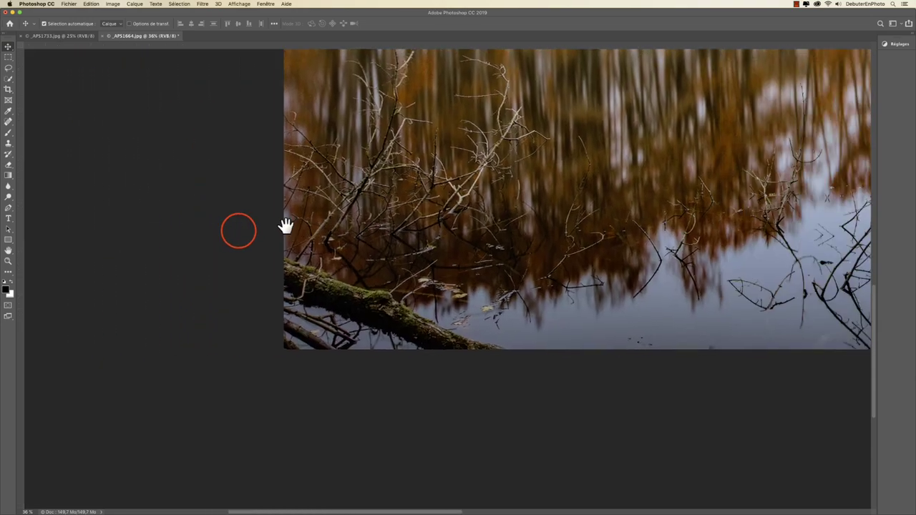
drag(527, 215, 397, 211)
drag(566, 210, 339, 221)
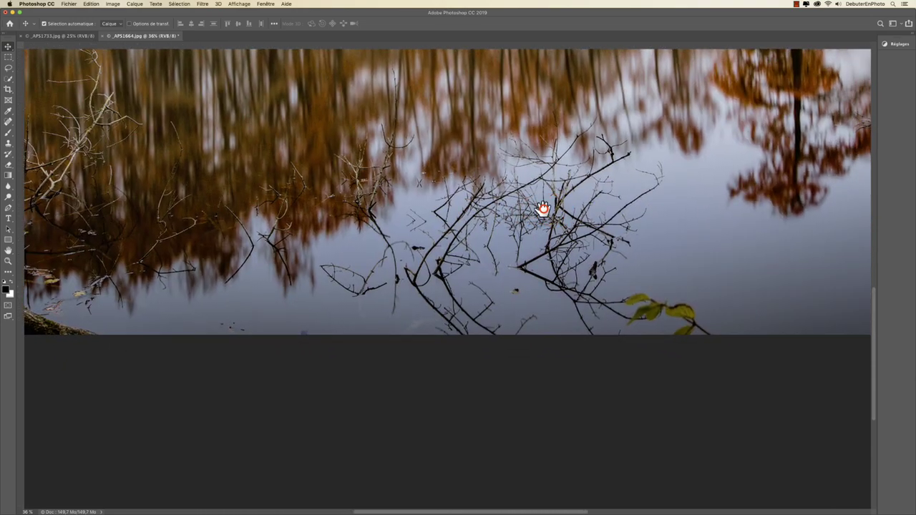
mouse_move(542, 208)
mouse_down()
mouse_move(298, 227)
mouse_move(434, 407)
mouse_move(554, 424)
mouse_up()
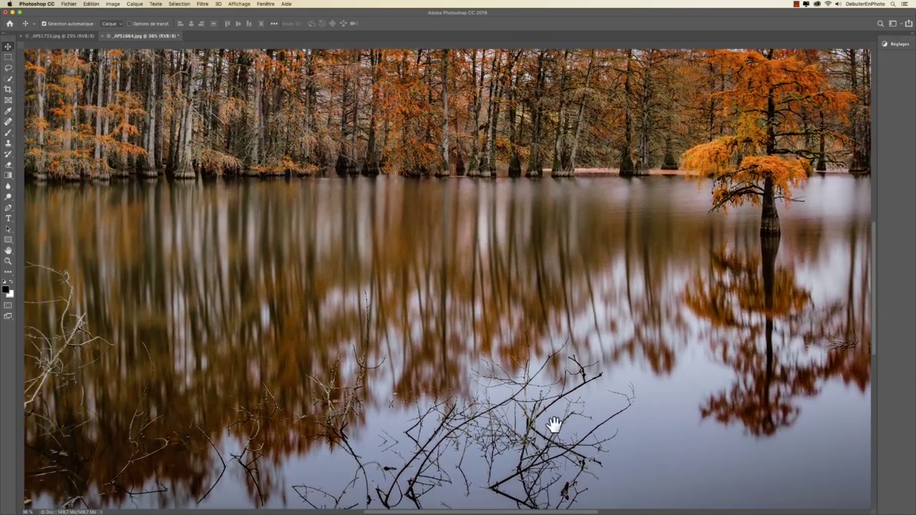
key(ctrl+r)
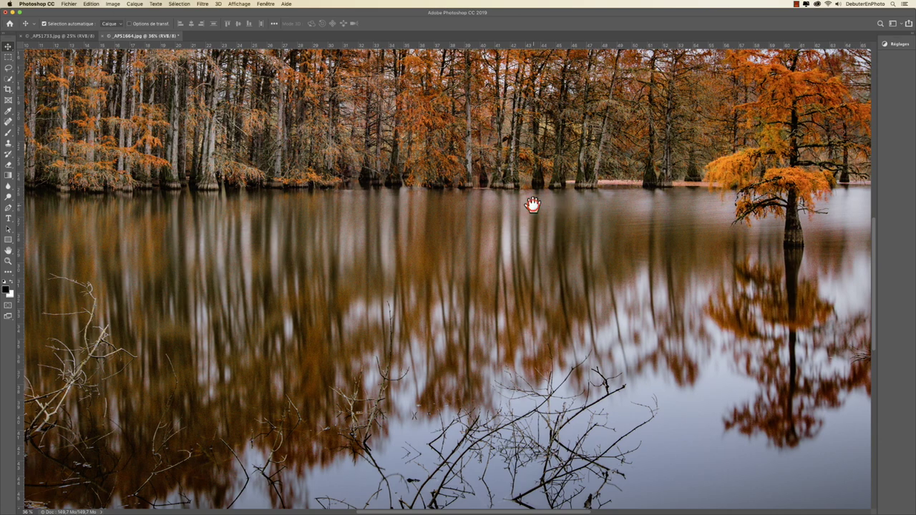
drag(533, 205, 539, 386)
drag(258, 293, 548, 309)
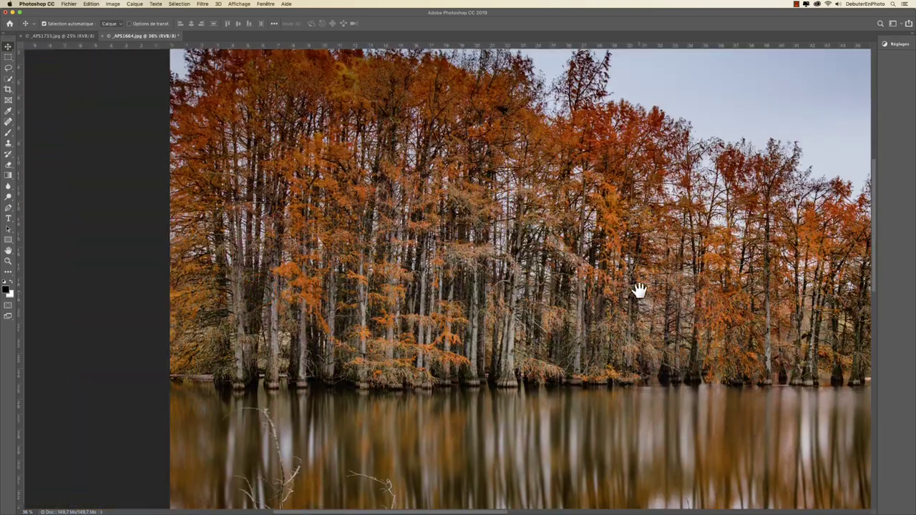
drag(639, 290, 378, 288)
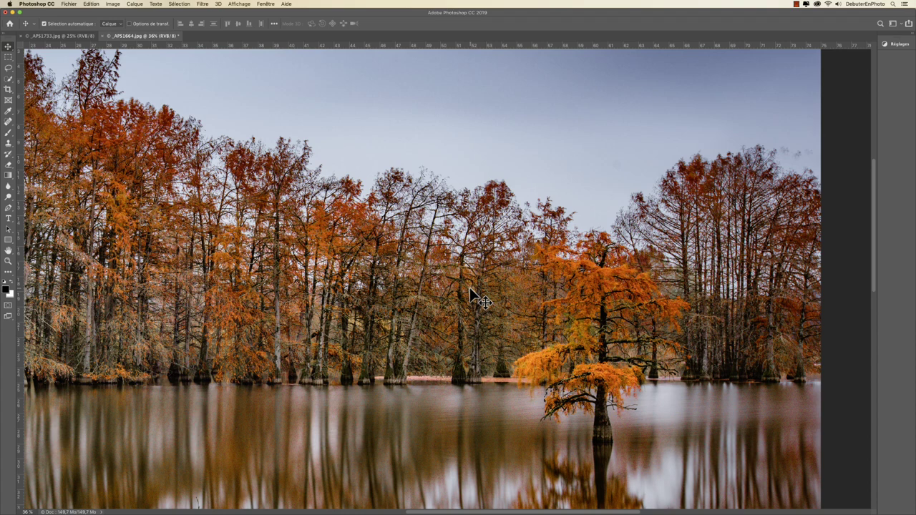
drag(451, 337, 549, 231)
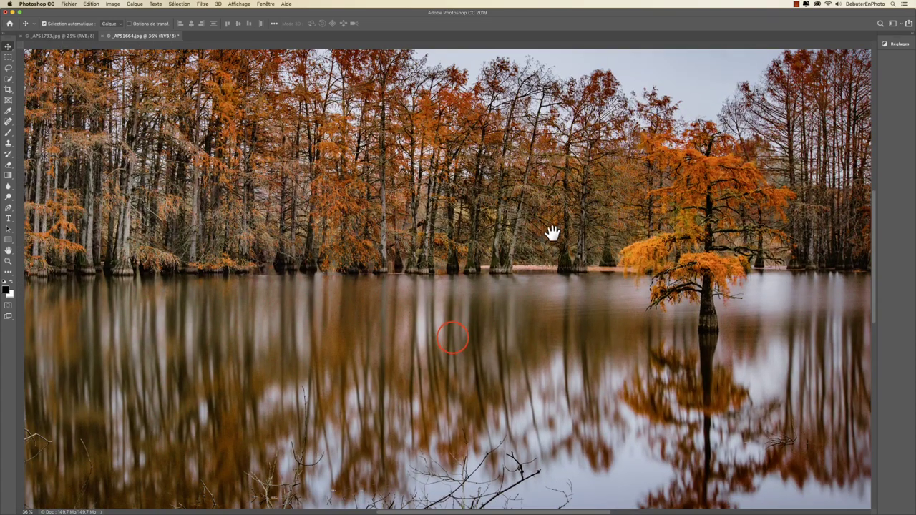
mouse_move(436, 335)
mouse_down()
mouse_move(493, 238)
mouse_move(626, 264)
mouse_up()
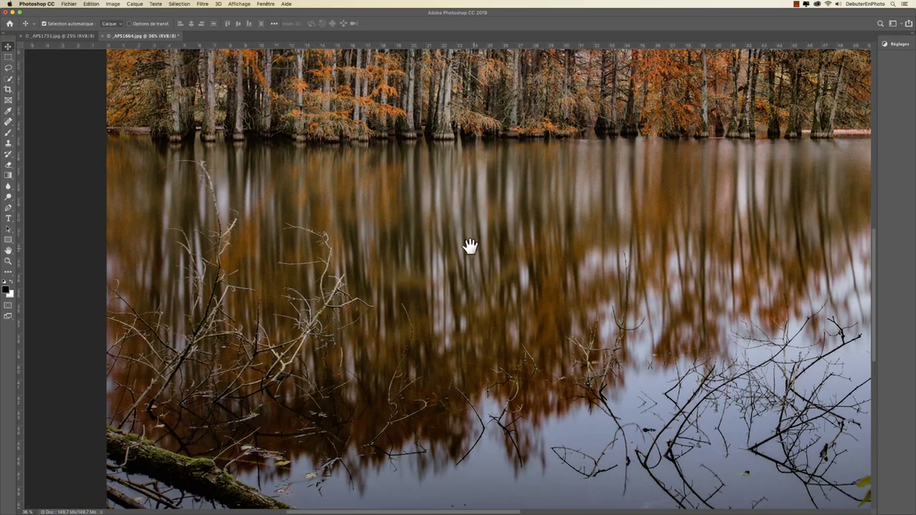
mouse_move(470, 245)
mouse_down()
mouse_move(307, 373)
mouse_move(279, 338)
mouse_up()
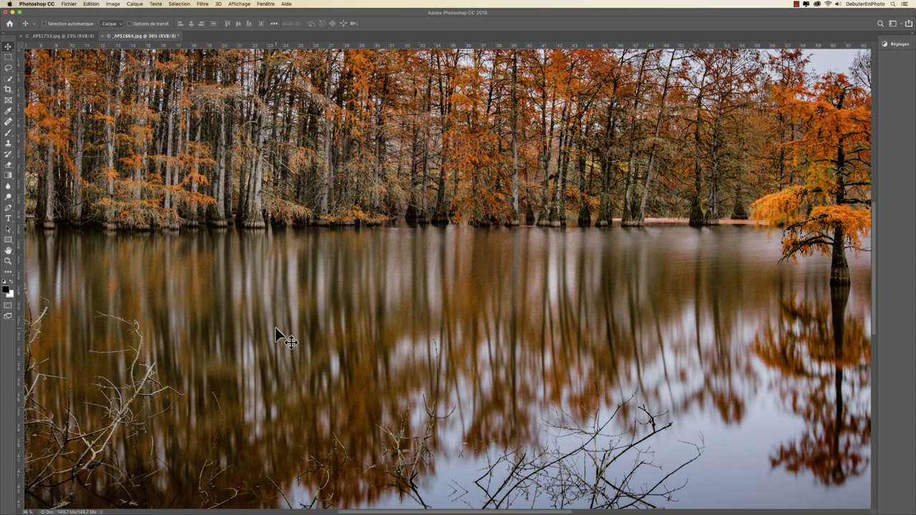
- Fit the photo, switch to Print Size view, and pan to the reflections and left edge
key(super+0)
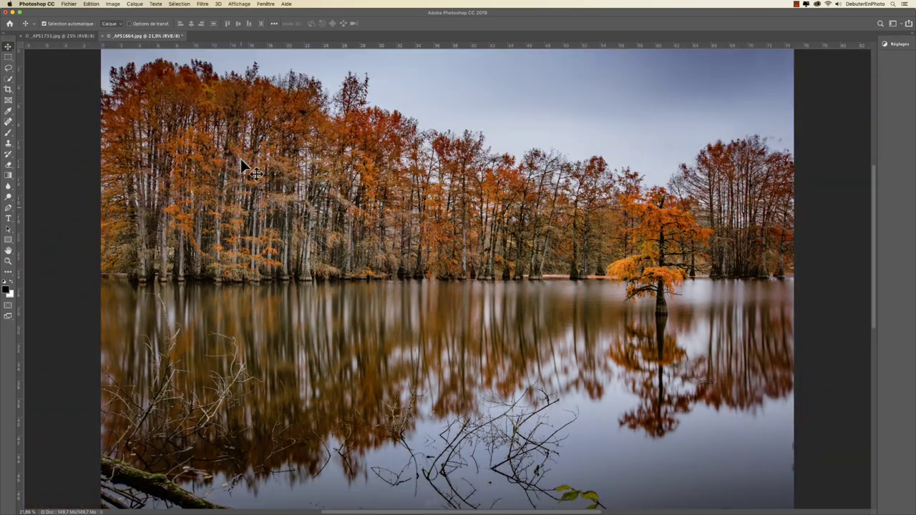
click(237, 5)
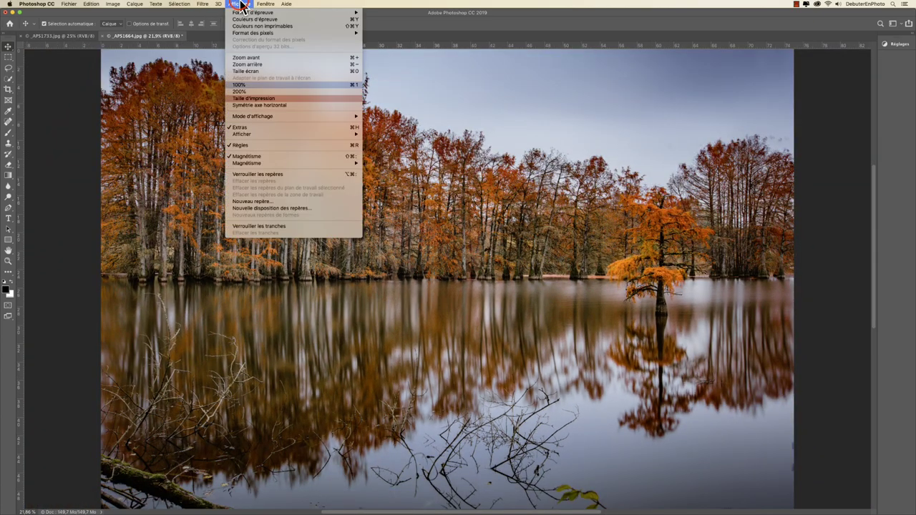
click(265, 101)
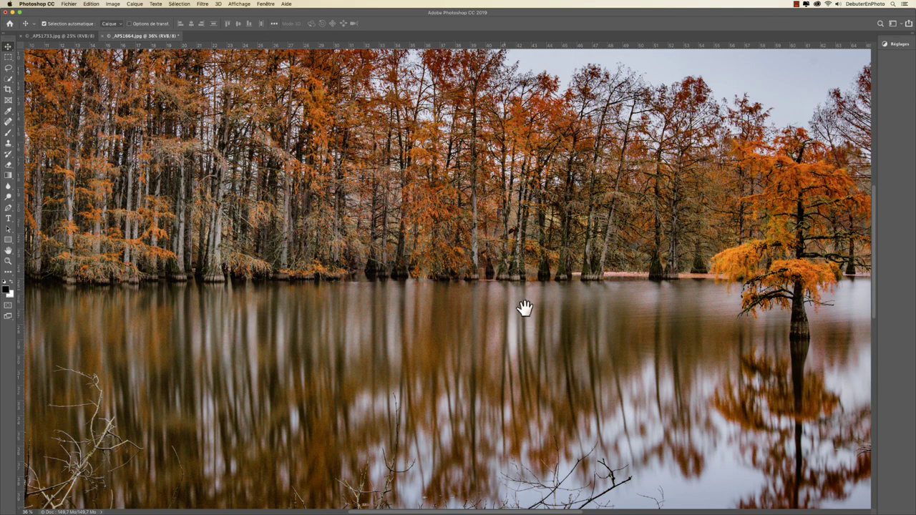
mouse_move(523, 307)
mouse_down()
mouse_move(507, 159)
mouse_move(516, 76)
mouse_up()
mouse_move(386, 216)
mouse_down()
mouse_move(608, 213)
mouse_move(526, 219)
mouse_move(468, 204)
mouse_move(480, 217)
mouse_move(294, 201)
mouse_up()
- Fit the entire lake photo to the window with Ctrl+0
key(ctrl+0)
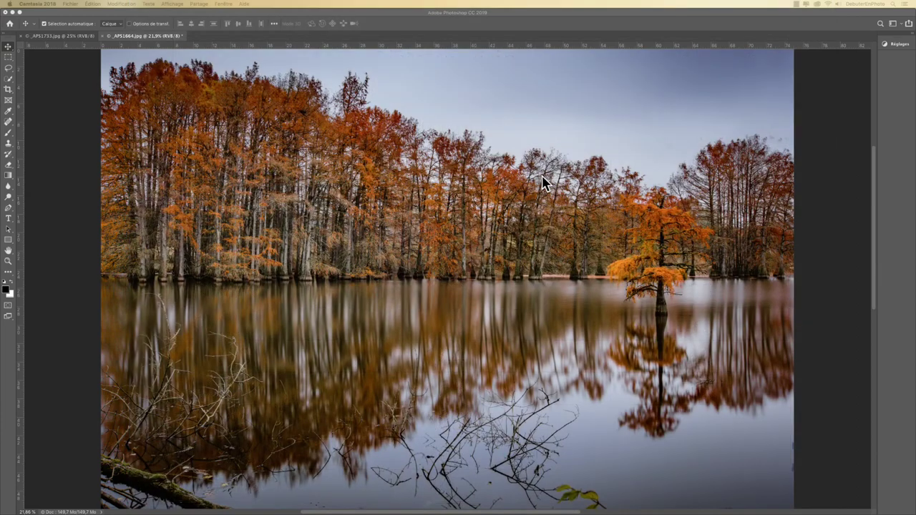
- Refocus Photoshop and open Image Size, showing 8858 × 5906 px, 75 × 50 cm at 300 ppi
click(58, 80)
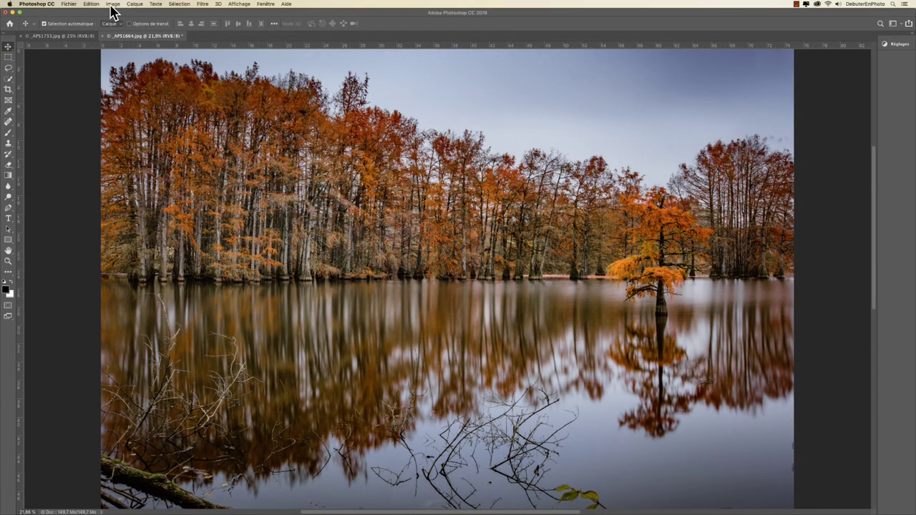
click(112, 5)
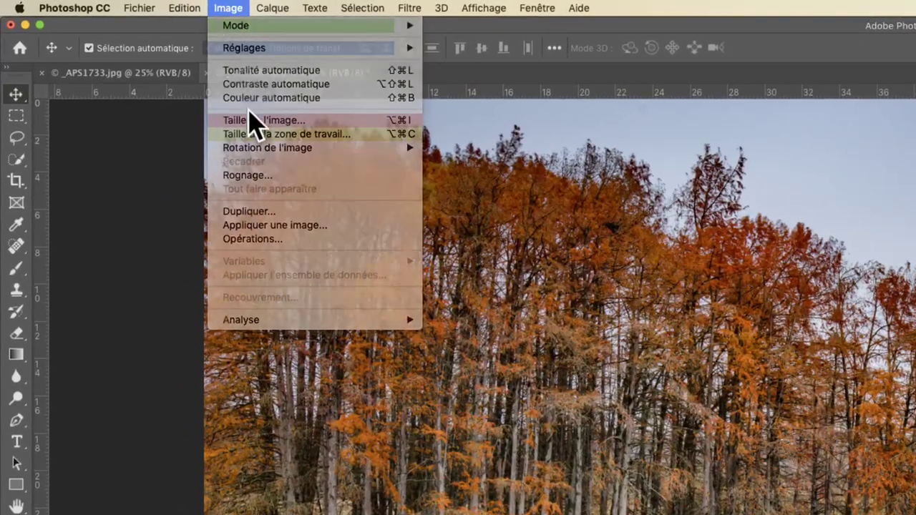
click(227, 8)
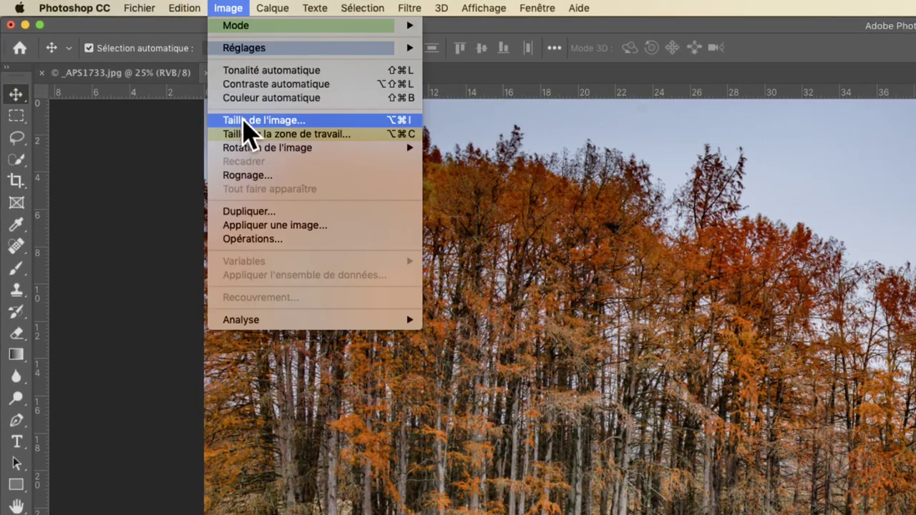
click(246, 121)
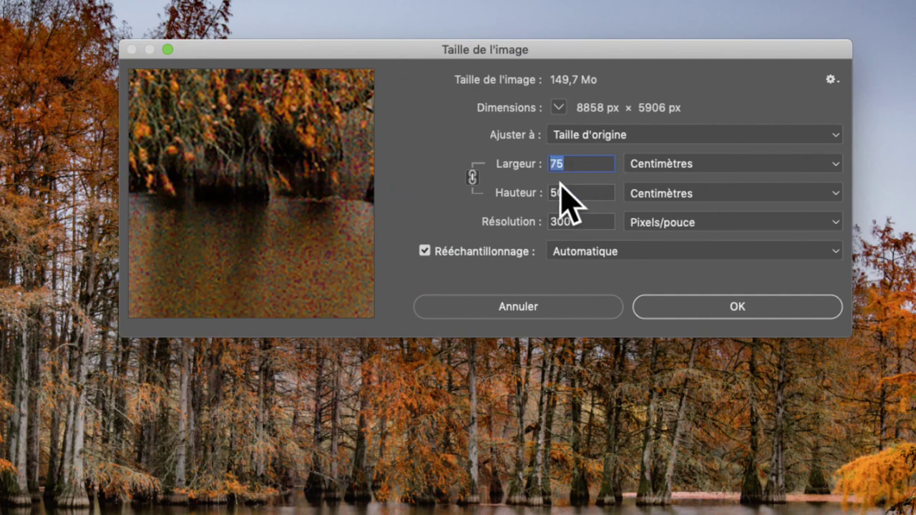
- Turn off resampling and enter 90 as the print width
click(426, 252)
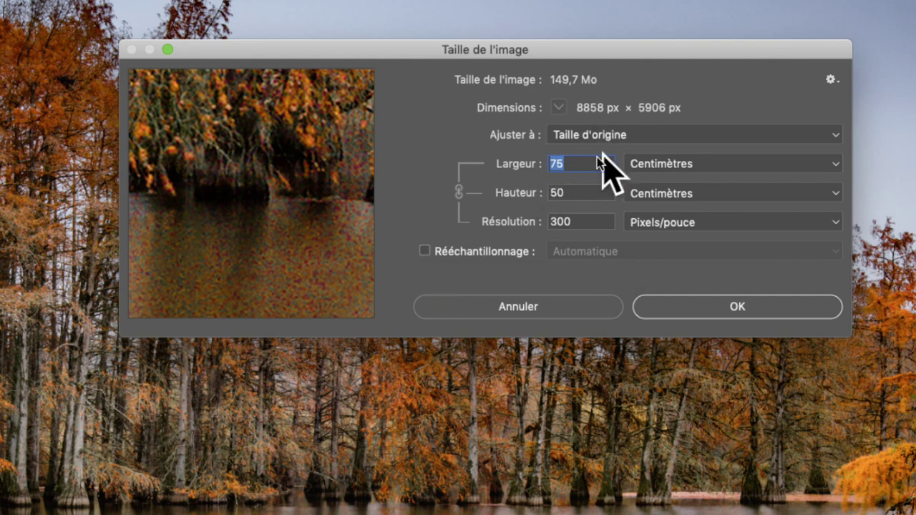
text(9)
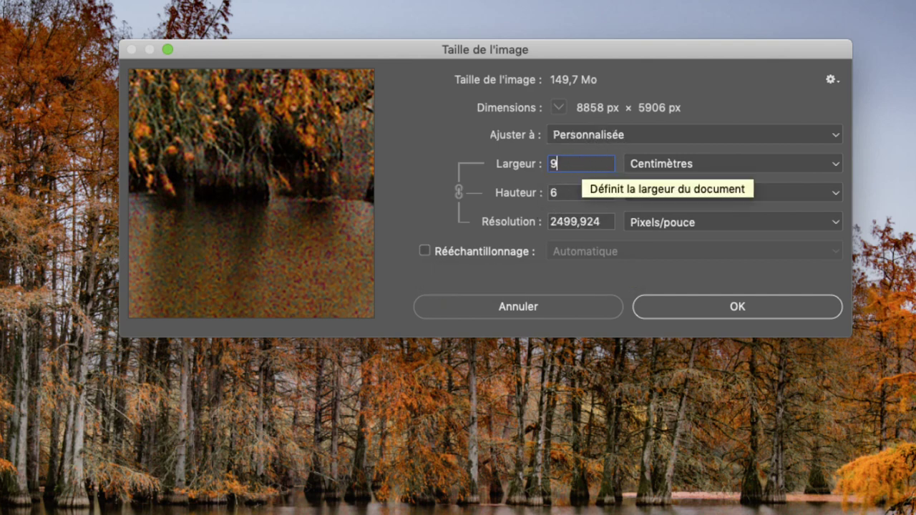
text(0)
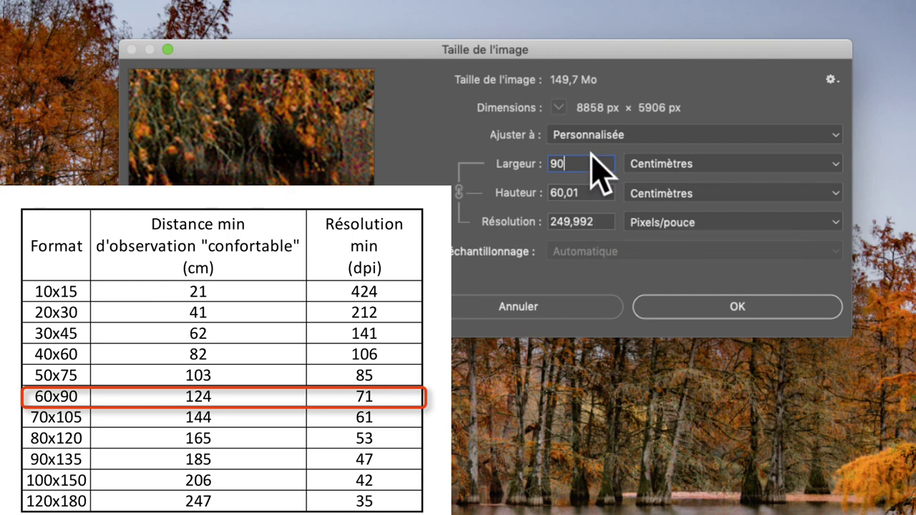
- Try a 120 cm print width, then replace it with 30
key(BackSpace)
key(BackSpace)
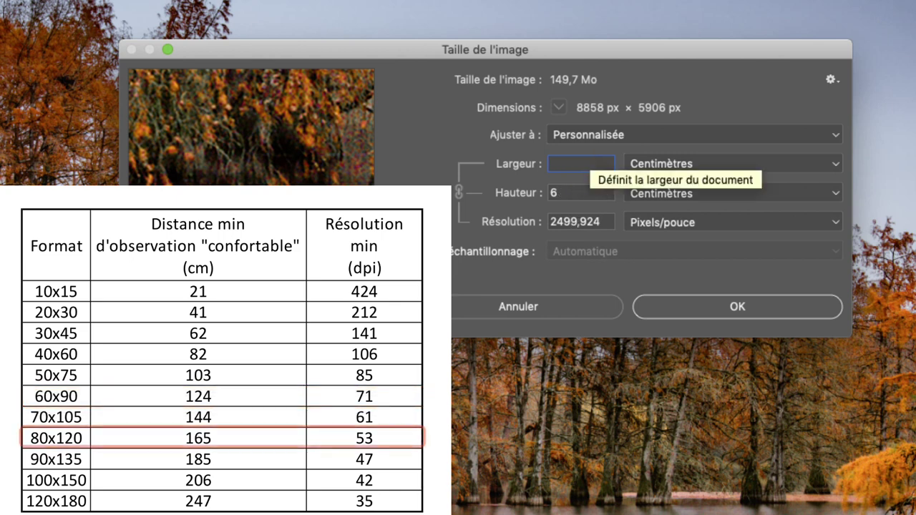
text(120)
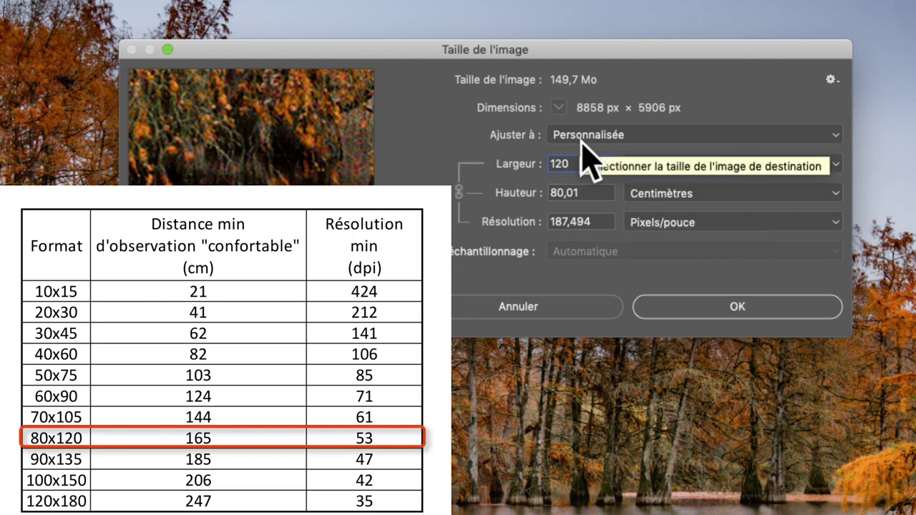
key(BackSpace)
key(BackSpace)
key(BackSpace)
text(3)
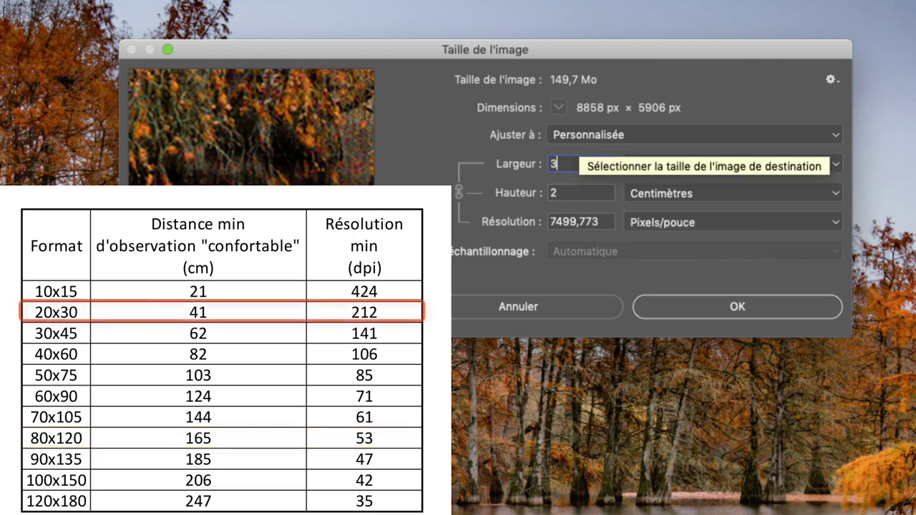
text(0)
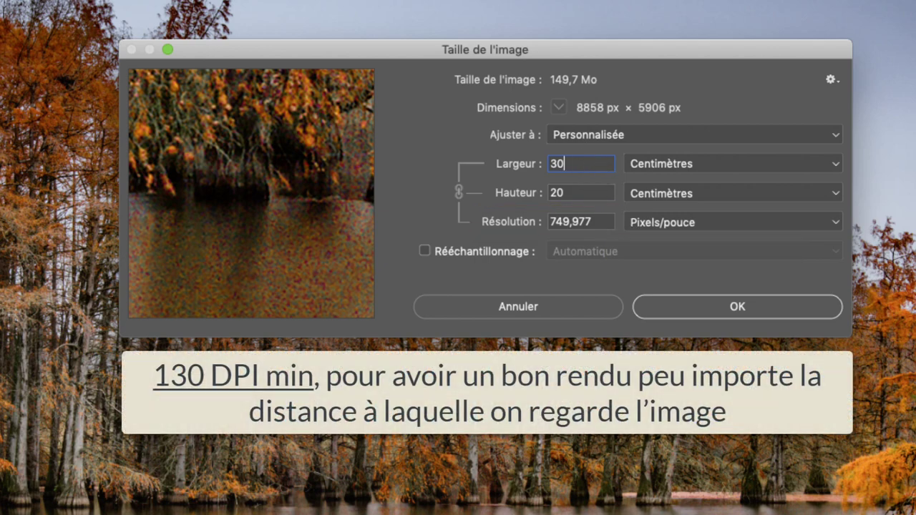
- Try a 150 cm width, then change it to 180 cm, giving about 125 ppi
key(BackSpace)
key(BackSpace)
text(150)
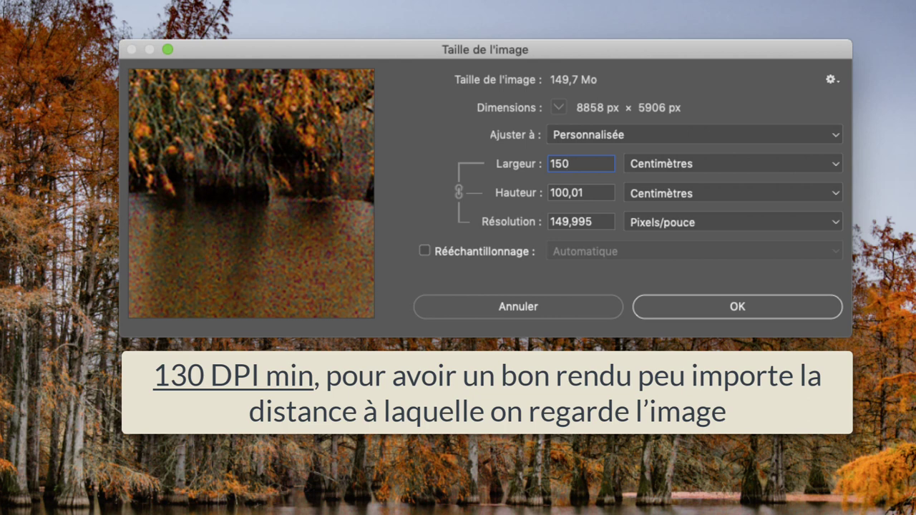
key(BackSpace)
key(BackSpace)
key(BackSpace)
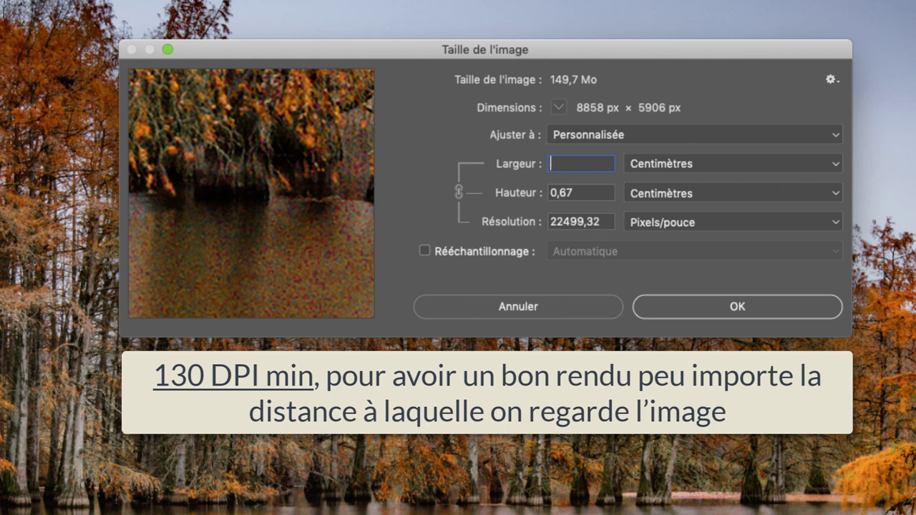
text(180)
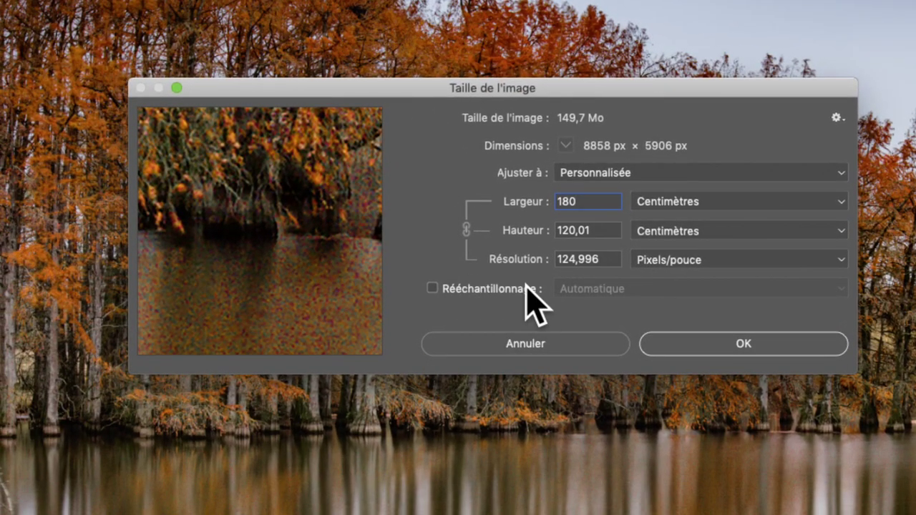
- Replace the 180 cm width with 75 cm, giving 50,01 cm height at 299,991 ppi
double_click(593, 201)
key(BackSpace)
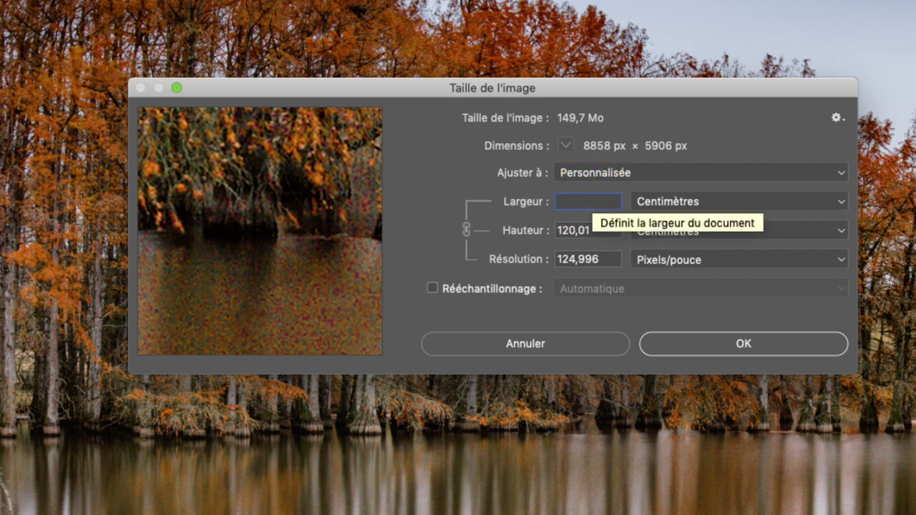
text(75)
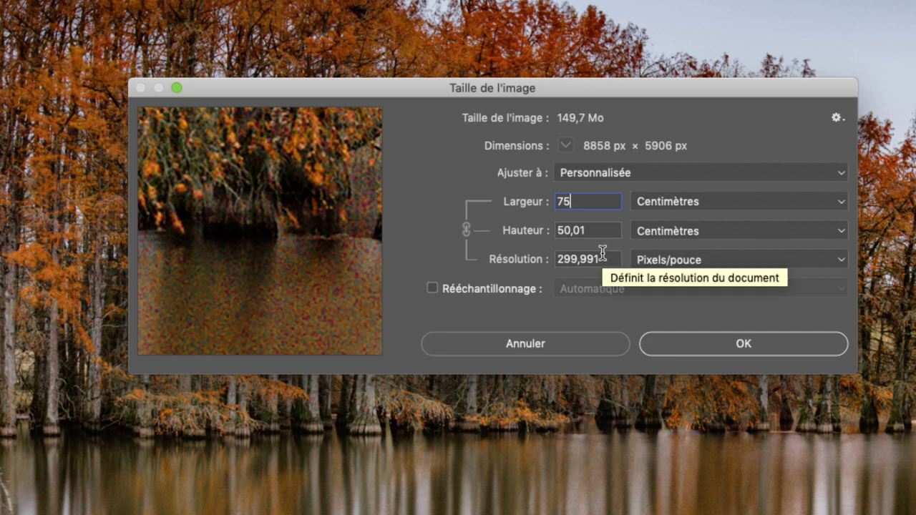
- Confirm the Taille de l'image dialog, keeping the photo at 75 cm wide and about 300 ppi
click(669, 344)
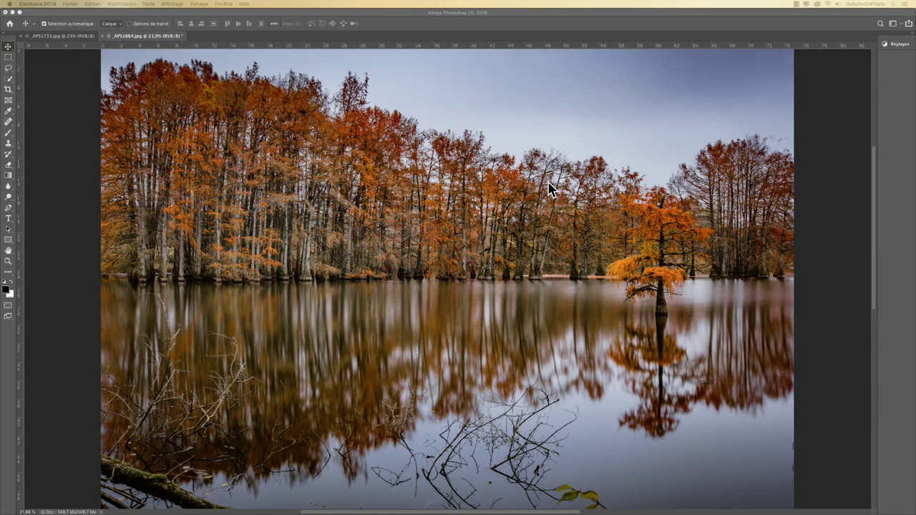